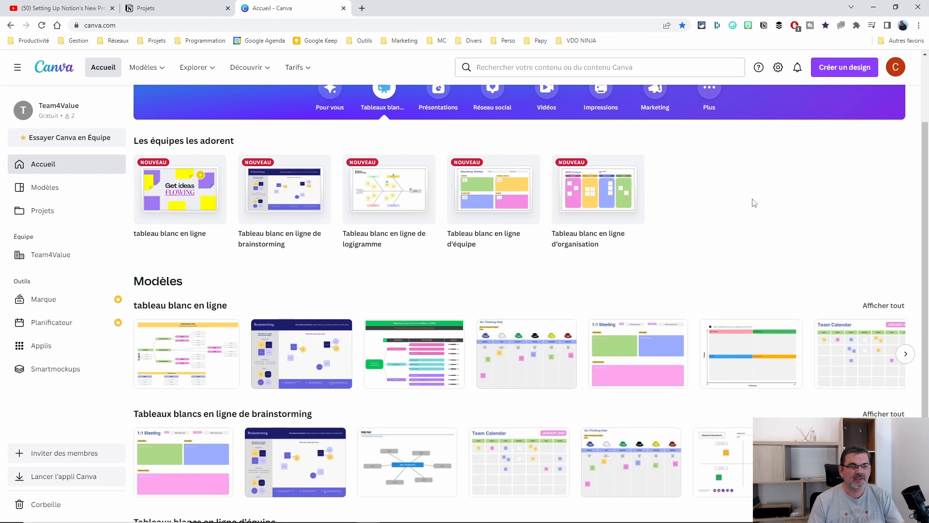
# - Create a new blank online whiteboard (tableau blanc en ligne) from the designs teams love
pyautogui.scroll(-1, 745, 191)
pyautogui.scroll(2, 744, 189)
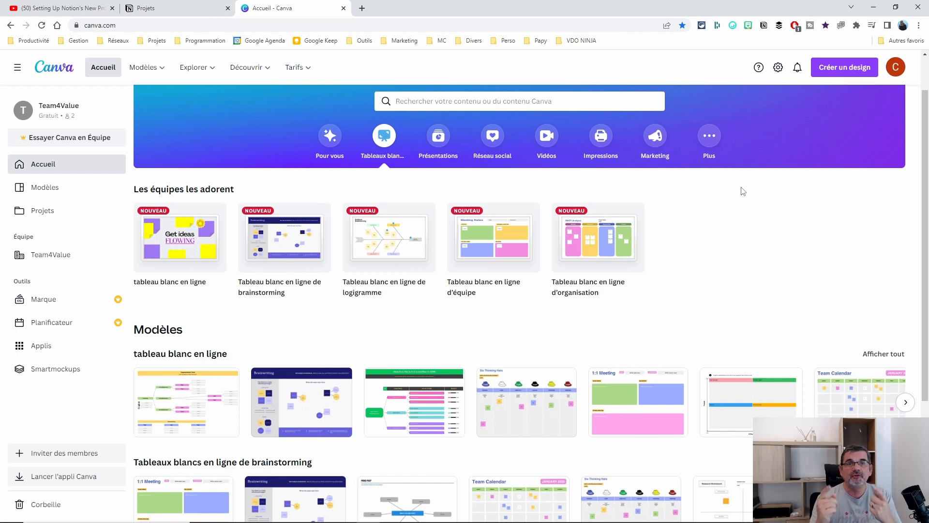
pyautogui.scroll(-1, 744, 191)
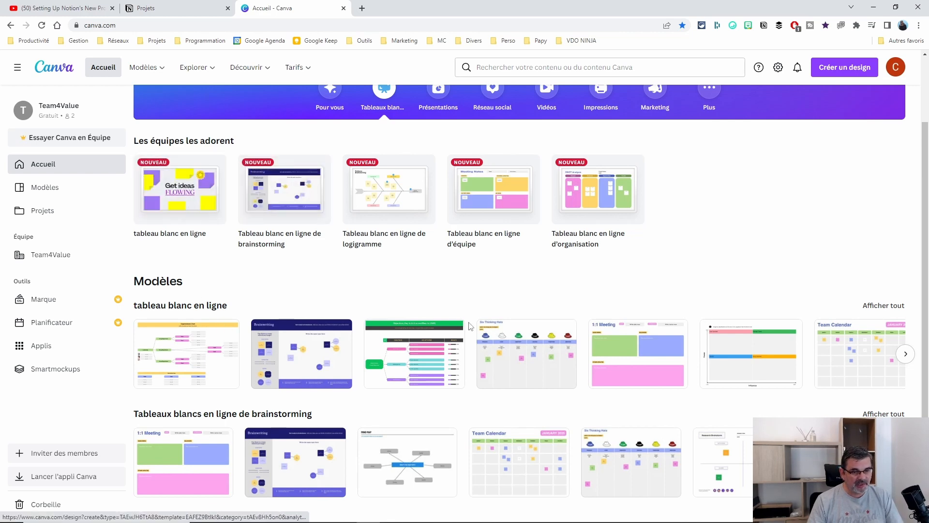
pyautogui.scroll(-3, 469, 325)
pyautogui.scroll(4, 467, 325)
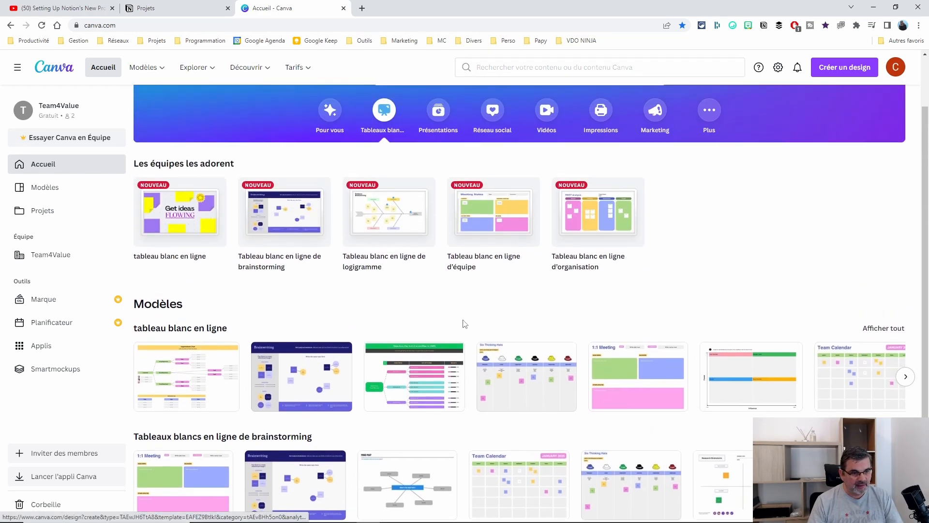
pyautogui.click(189, 258)
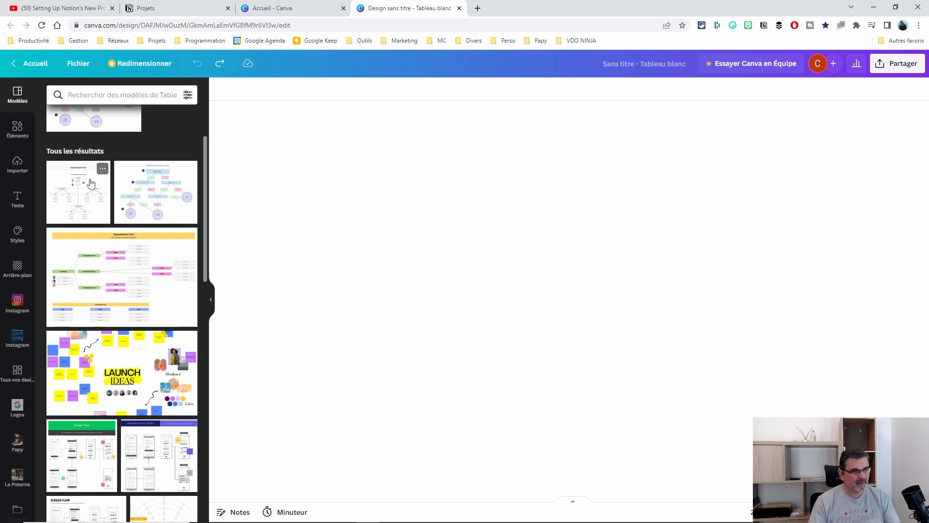
# - Look through the whiteboard templates offered for the new design
pyautogui.scroll(-3, 133, 394)
pyautogui.scroll(-7, 133, 394)
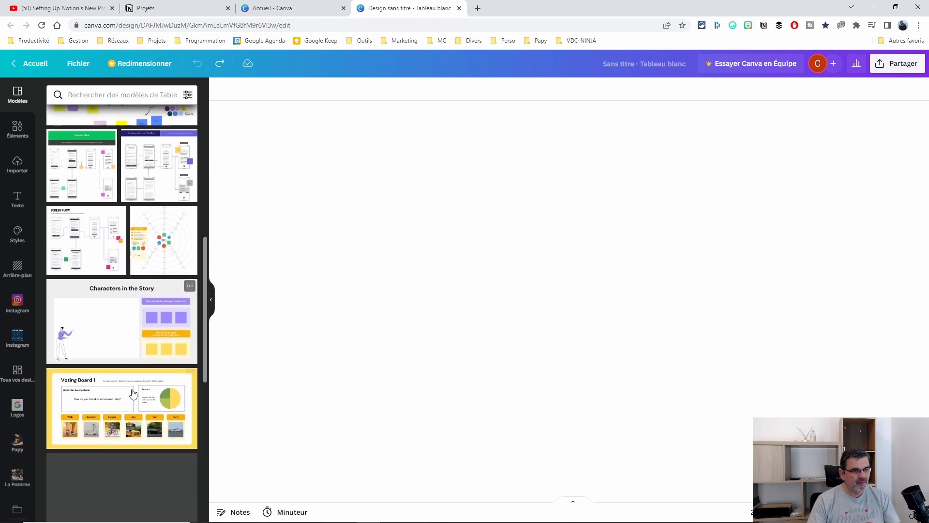
pyautogui.scroll(-6, 133, 391)
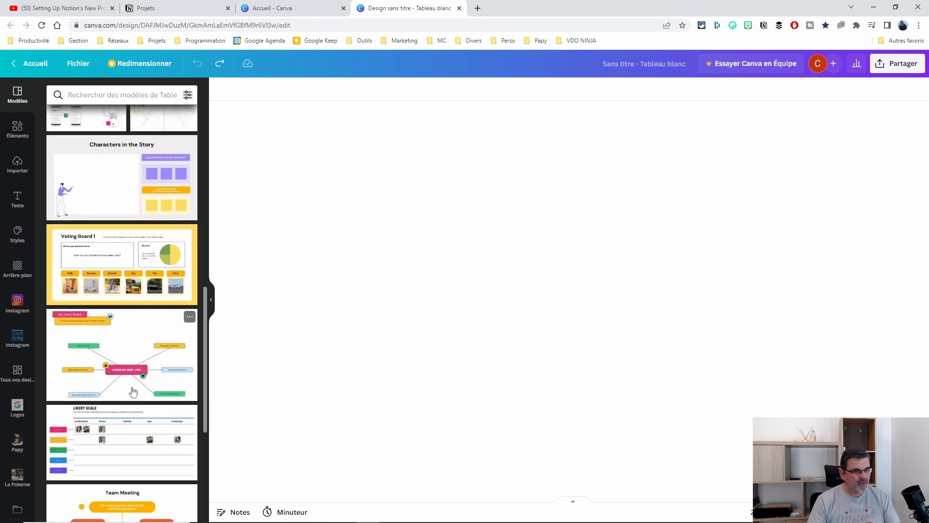
pyautogui.scroll(15, 133, 391)
pyautogui.scroll(5, 133, 391)
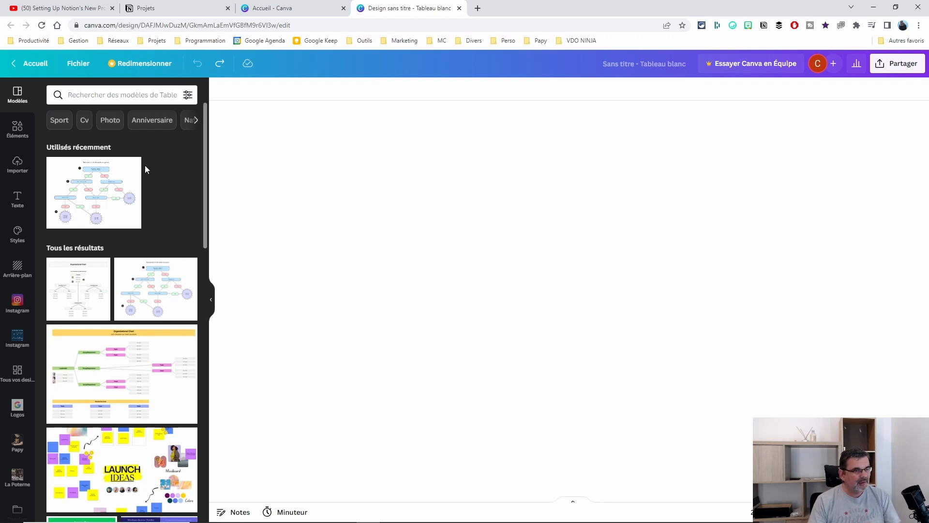
# - Browse the available elements, including sticky notes, shapes, graphics, tables, frames, grids and collections
pyautogui.click(17, 131)
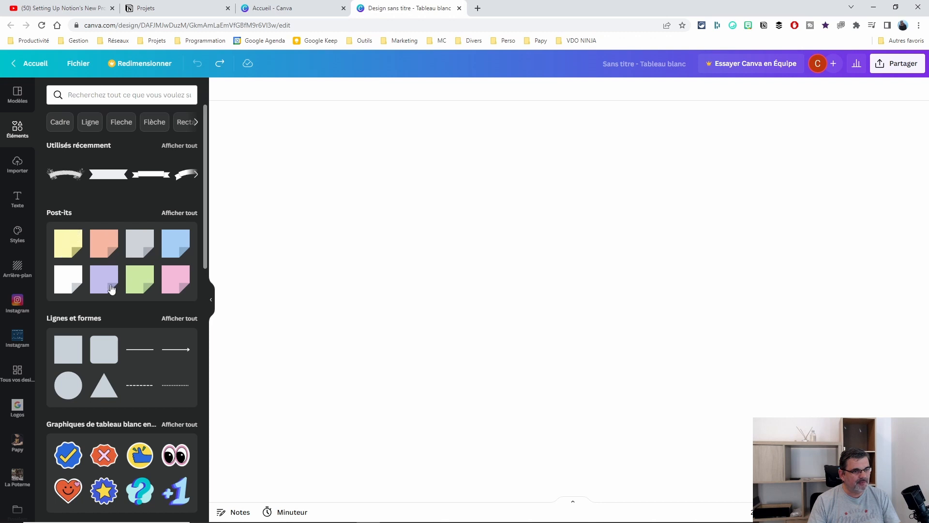
pyautogui.scroll(-4, 123, 300)
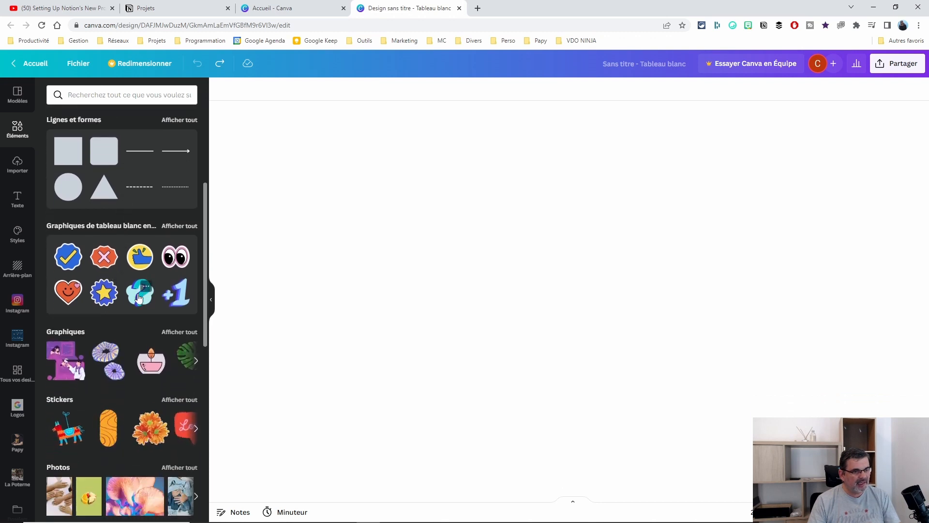
pyautogui.scroll(-3, 139, 290)
pyautogui.scroll(-6, 139, 289)
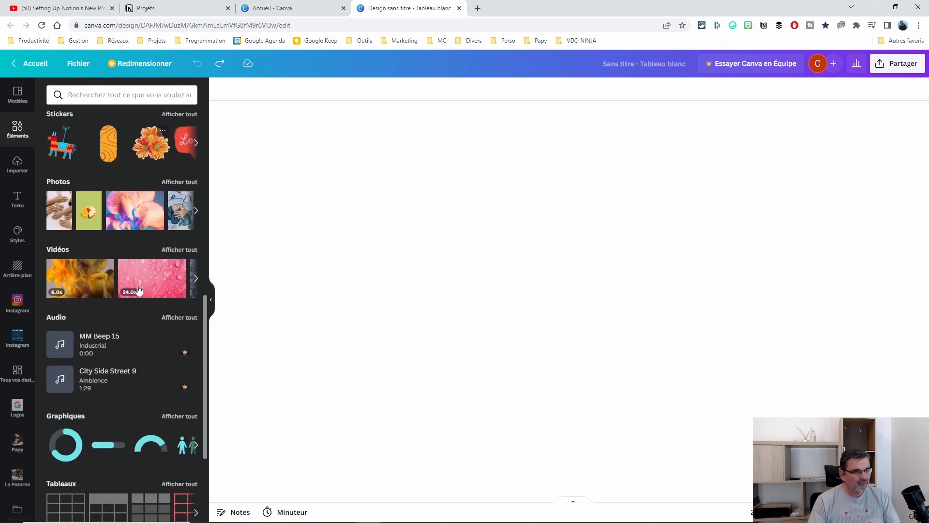
pyautogui.scroll(-5, 128, 293)
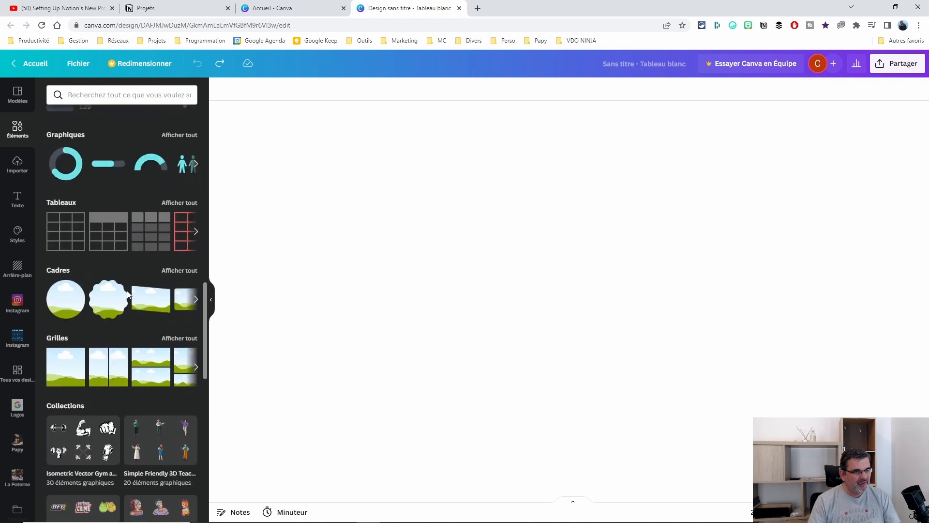
pyautogui.scroll(-1, 83, 298)
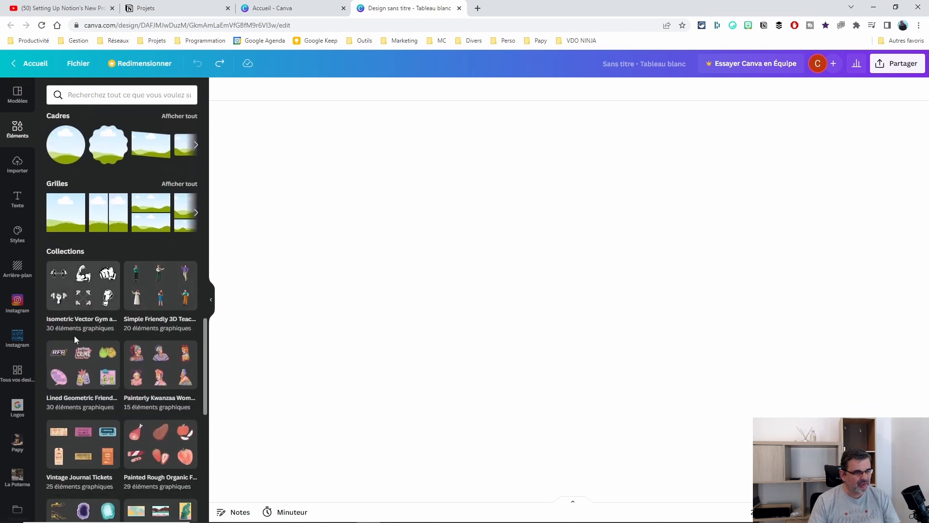
pyautogui.scroll(-5, 123, 312)
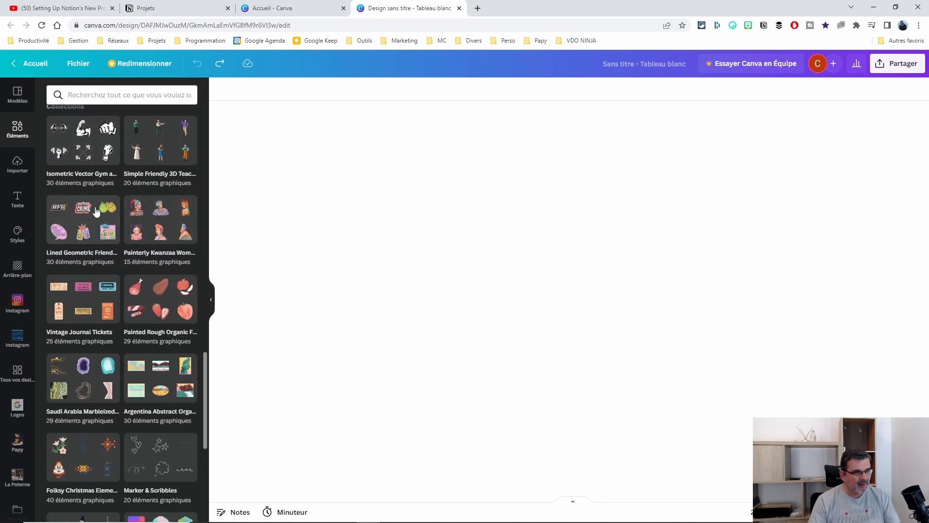
pyautogui.scroll(-15, 131, 314)
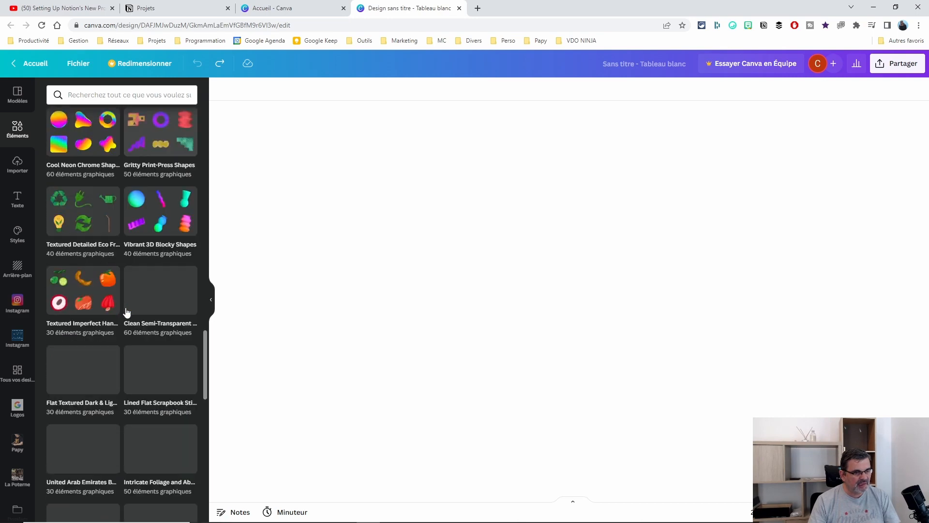
pyautogui.scroll(11, 126, 311)
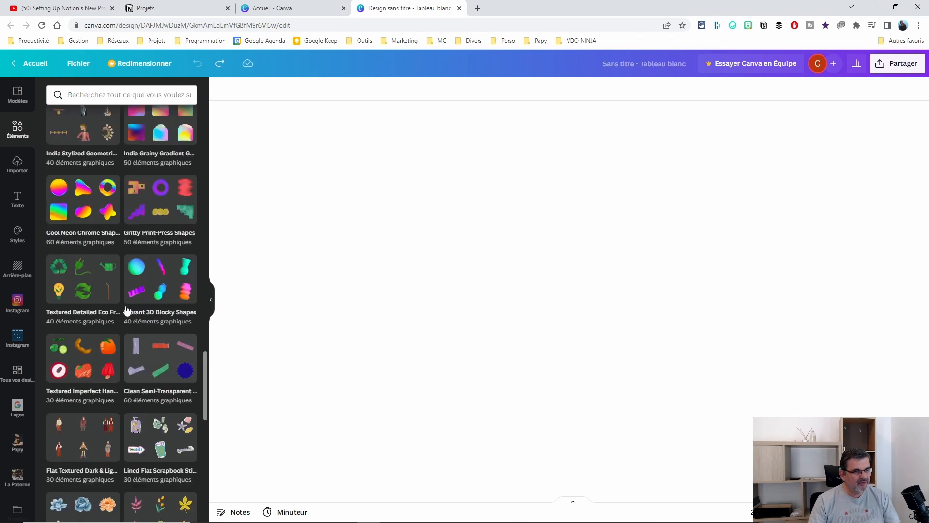
pyautogui.scroll(15, 129, 302)
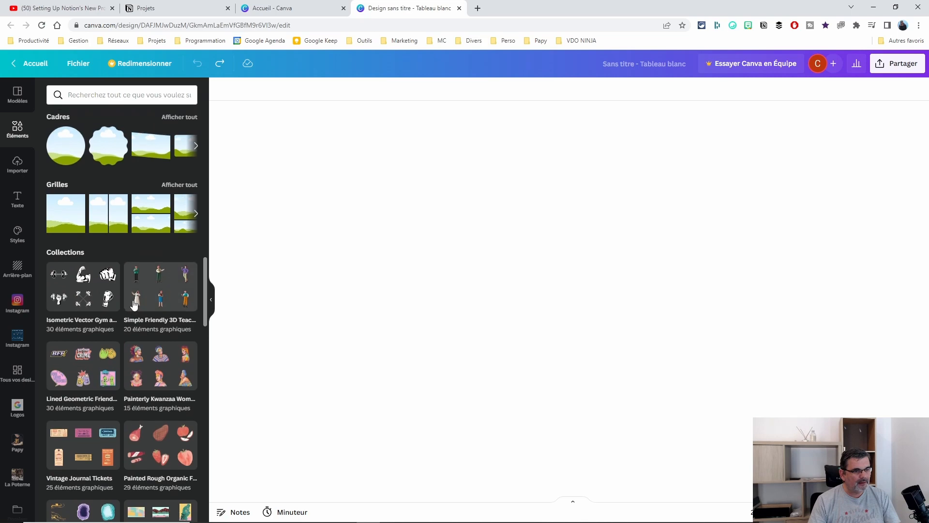
pyautogui.scroll(9, 134, 304)
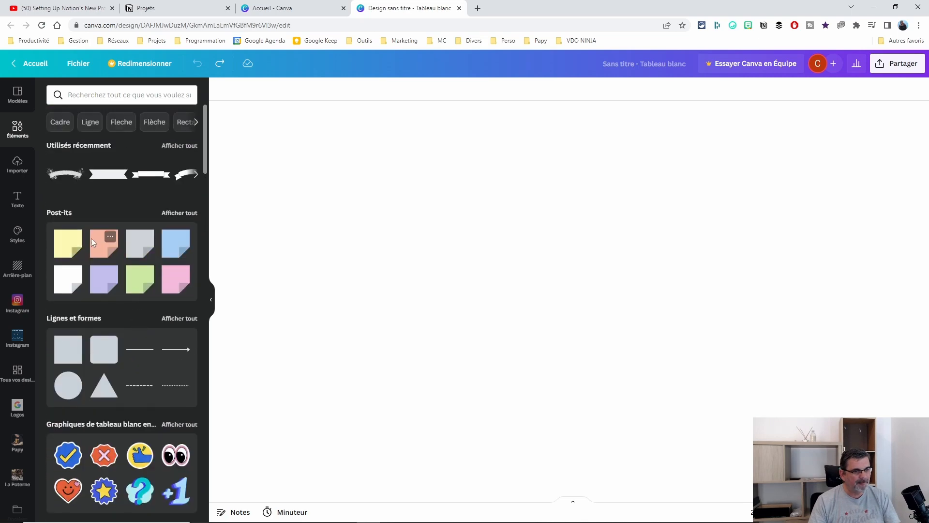
# - Add a grey sticky note with the text "Post IT", enlarged and placed in the upper-left area of the whiteboard
pyautogui.click(138, 245)
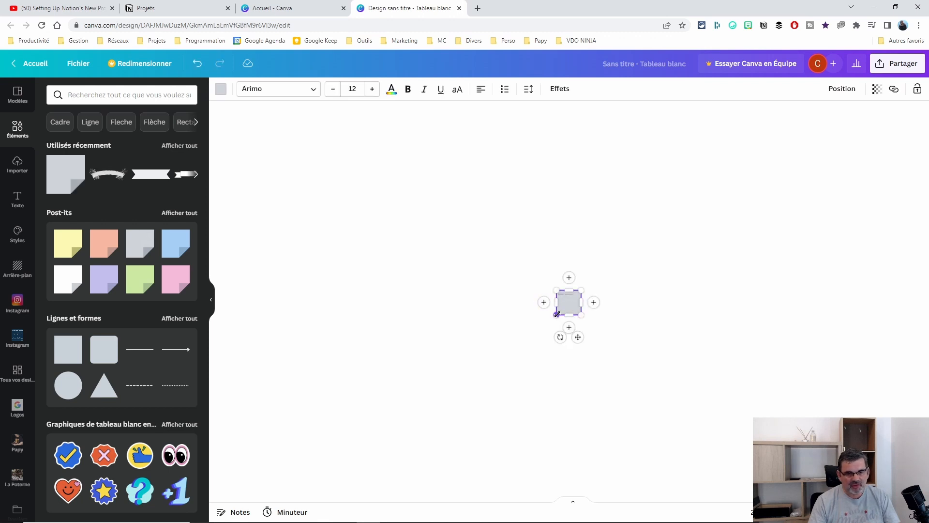
pyautogui.moveTo(557, 314); pyautogui.dragTo(443, 366)
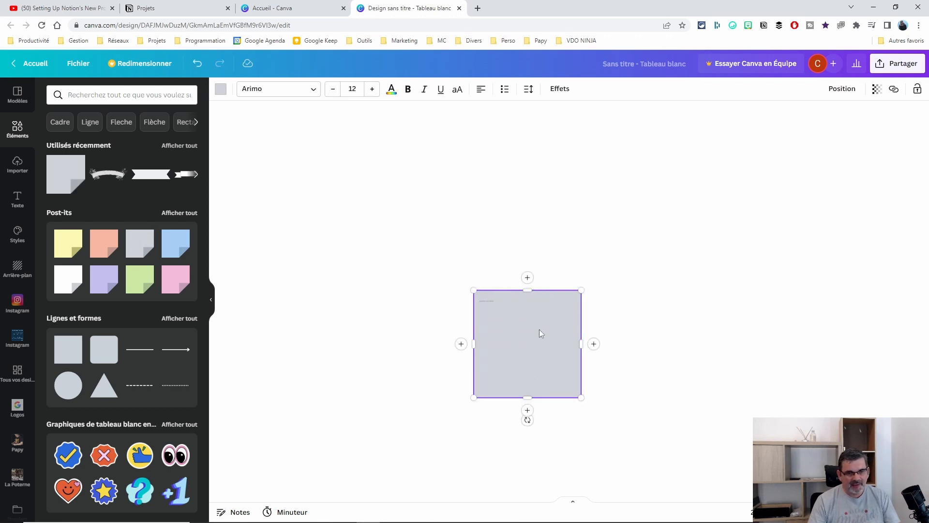
pyautogui.moveTo(541, 333); pyautogui.dragTo(319, 179)
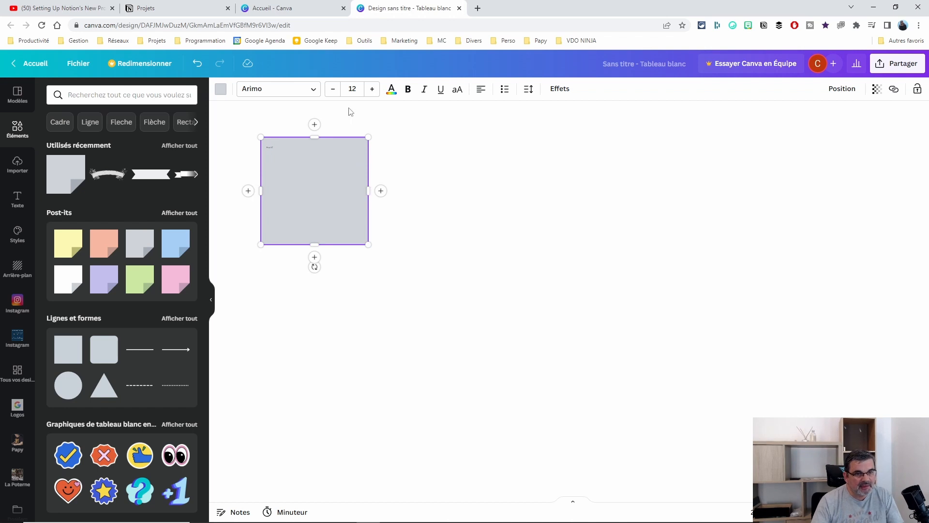
# - Increase the font size of the sticky note's text to 102
pyautogui.click(374, 92)
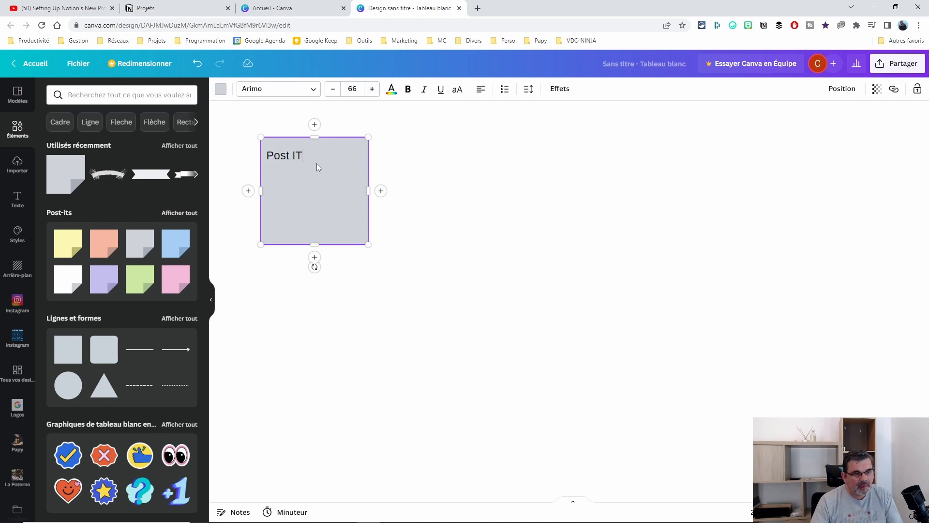
pyautogui.click(373, 90)
pyautogui.click(374, 90)
pyautogui.click(374, 90)
pyautogui.click(373, 90)
pyautogui.click(373, 90)
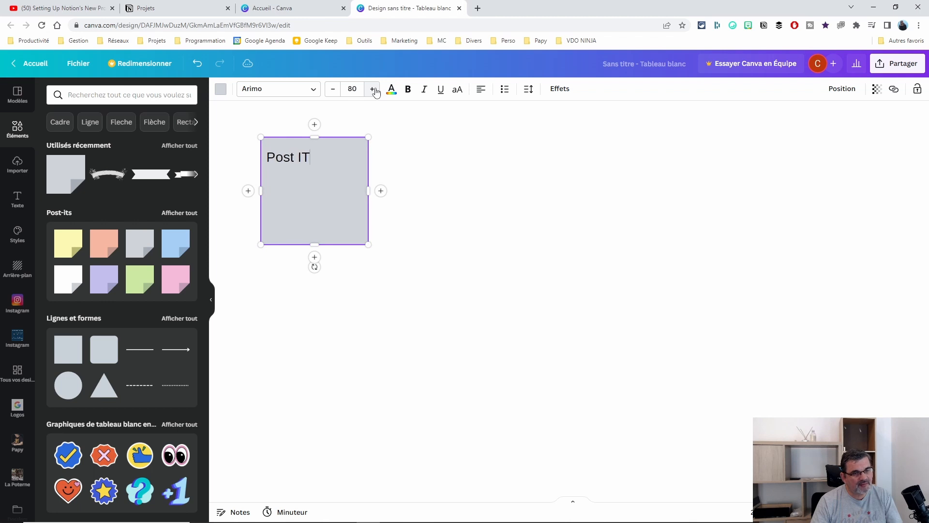
pyautogui.click(374, 90)
pyautogui.click(374, 90)
pyautogui.click(375, 90)
pyautogui.click(374, 90)
pyautogui.click(374, 90)
pyautogui.click(374, 90)
pyautogui.click(374, 90)
pyautogui.click(374, 90)
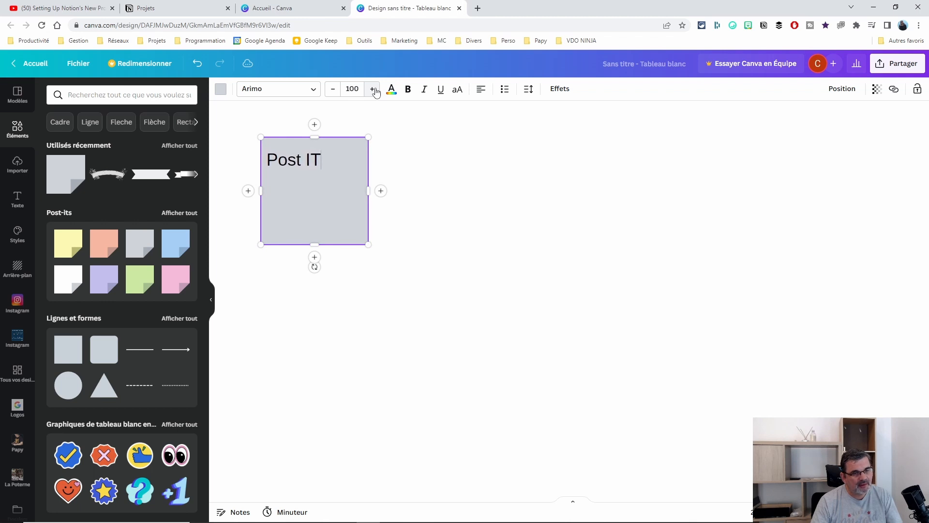
pyautogui.click(374, 90)
pyautogui.click(374, 90)
# - Add a second line "bla bla" to the sticky note and change the note's fill colour to violet
pyautogui.moveTo(308, 160); pyautogui.dragTo(288, 160)
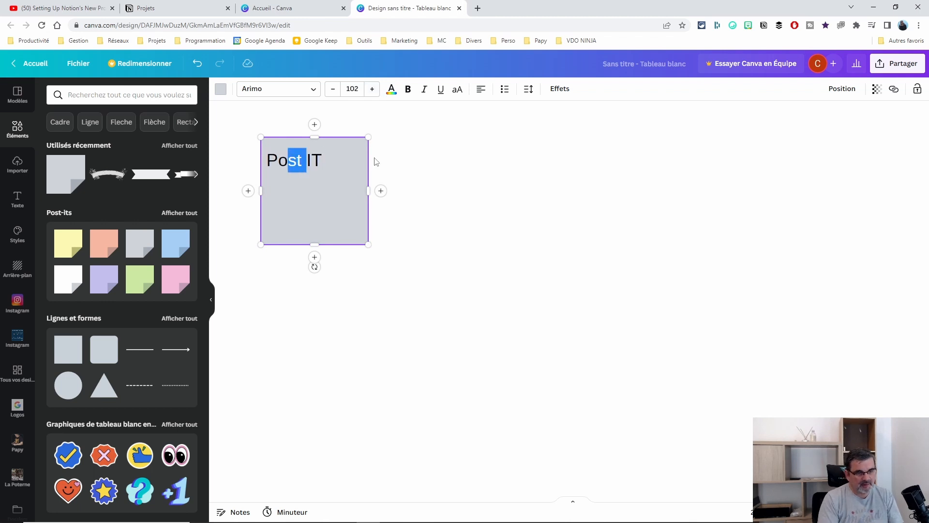
pyautogui.press('Right')
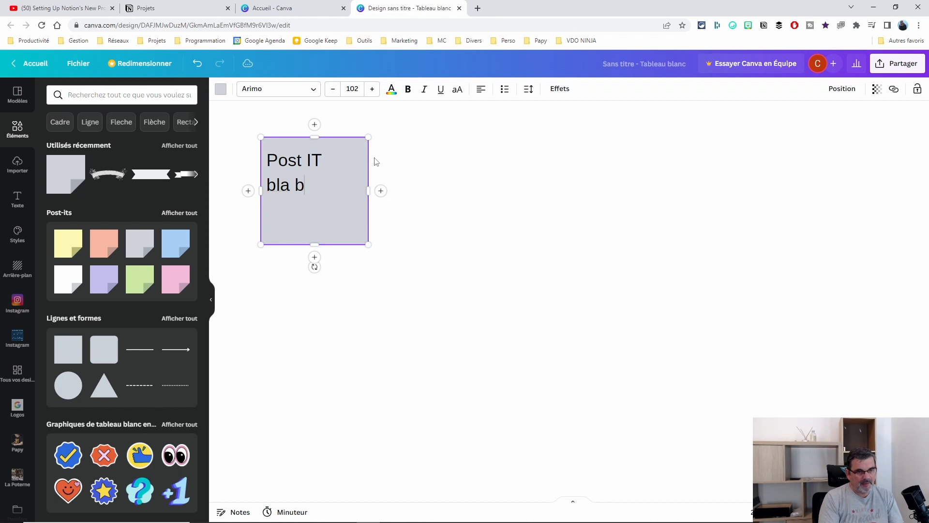
pyautogui.click(222, 91)
pyautogui.click(187, 289)
pyautogui.click(418, 224)
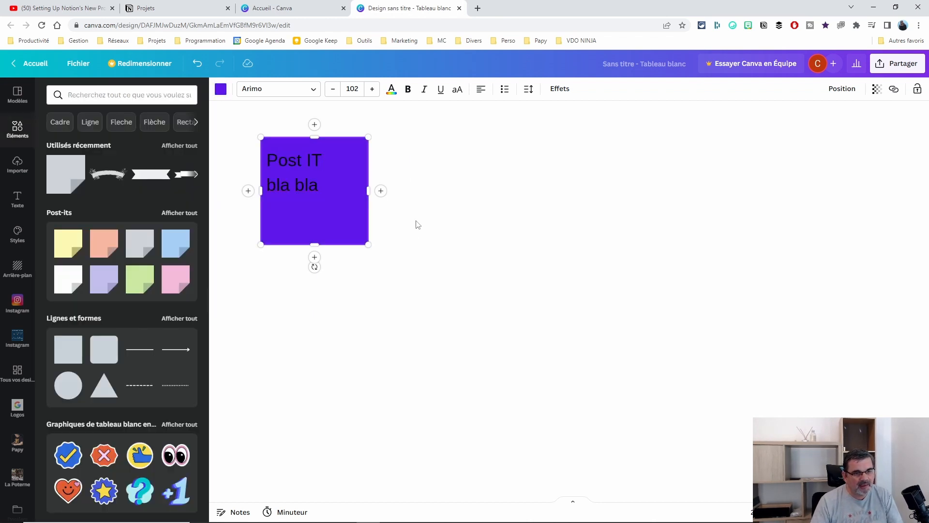
# - Slightly enlarge the violet sticky note and reposition it a little further right on the whiteboard
pyautogui.moveTo(333, 208); pyautogui.dragTo(385, 209)
pyautogui.moveTo(429, 248)
pyautogui.mouseDown()
pyautogui.moveTo(655, 362)
pyautogui.moveTo(399, 214)
pyautogui.moveTo(699, 382)
pyautogui.moveTo(433, 239)
pyautogui.moveTo(431, 249)
pyautogui.mouseUp()
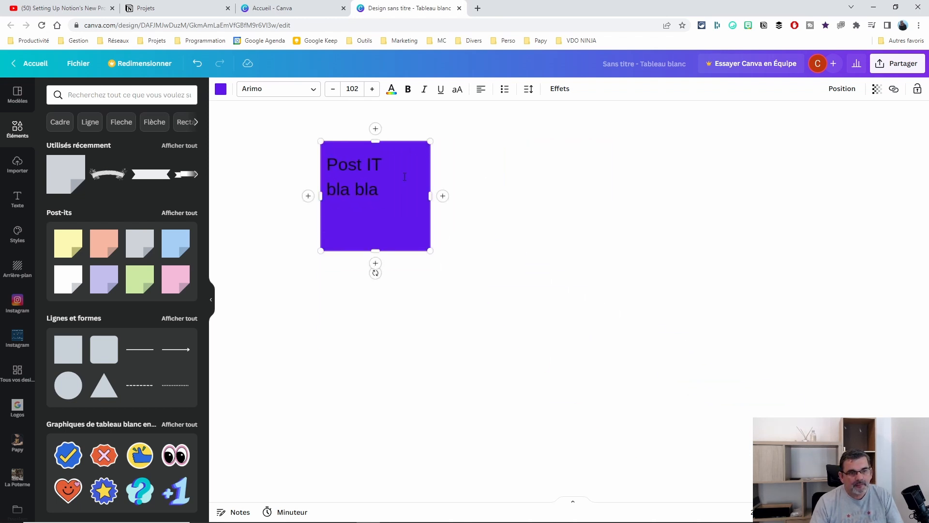
pyautogui.moveTo(380, 193); pyautogui.dragTo(369, 164)
pyautogui.click(468, 190)
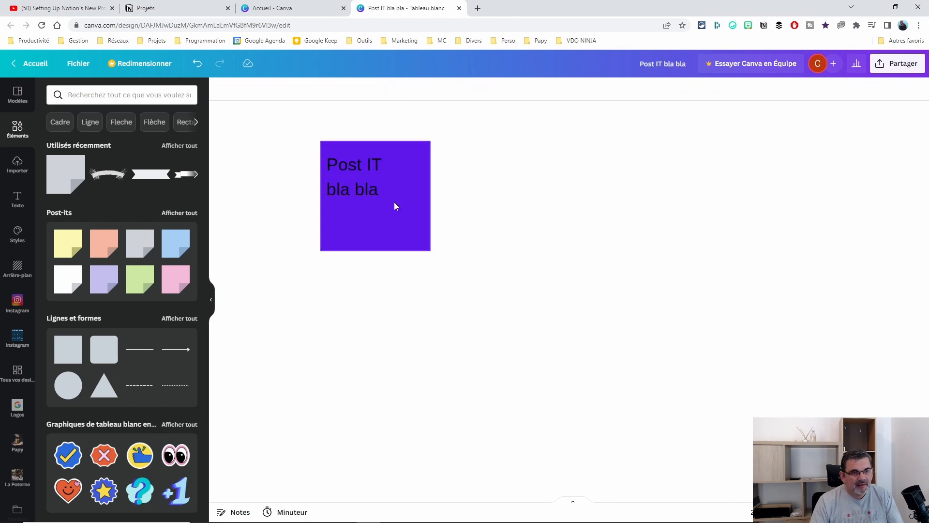
pyautogui.moveTo(395, 202); pyautogui.dragTo(374, 201)
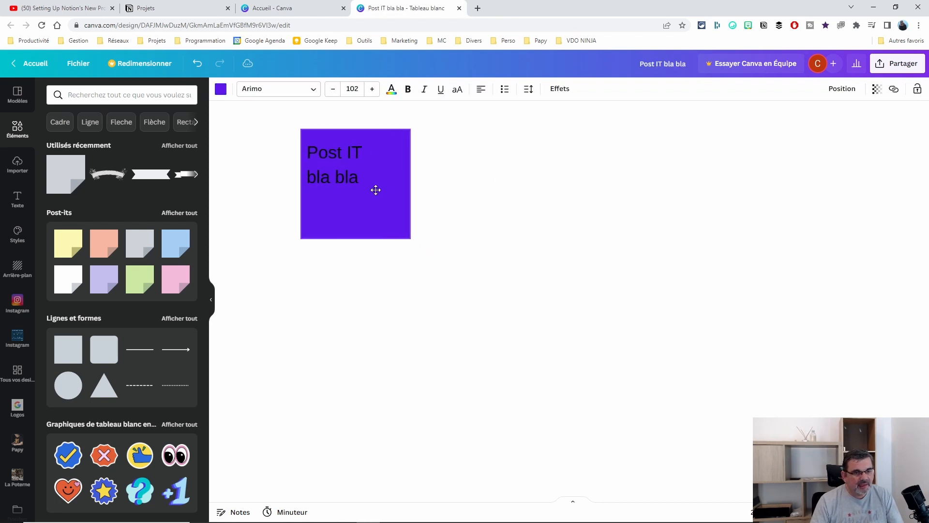
# - Add a pink sticky note, enlarge it and place it below and to the right of the violet note
pyautogui.click(172, 283)
pyautogui.moveTo(570, 309); pyautogui.dragTo(552, 191)
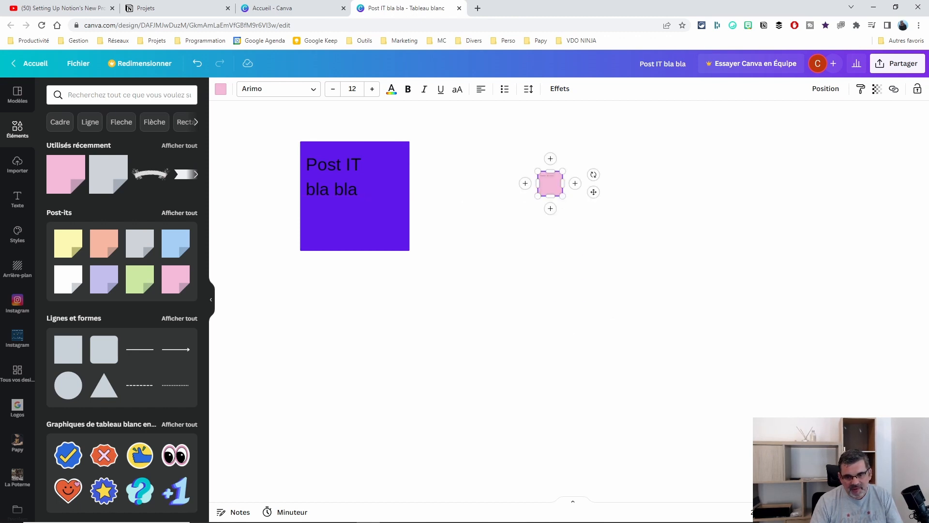
pyautogui.moveTo(792, 512)
pyautogui.mouseDown()
pyautogui.moveTo(803, 512)
pyautogui.moveTo(788, 512)
pyautogui.mouseUp()
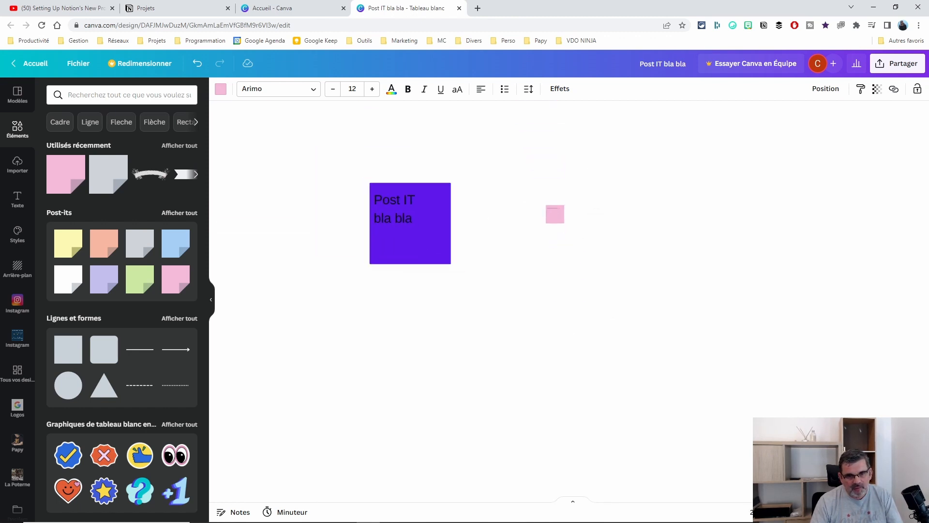
pyautogui.click(559, 219)
pyautogui.moveTo(563, 222); pyautogui.dragTo(650, 311)
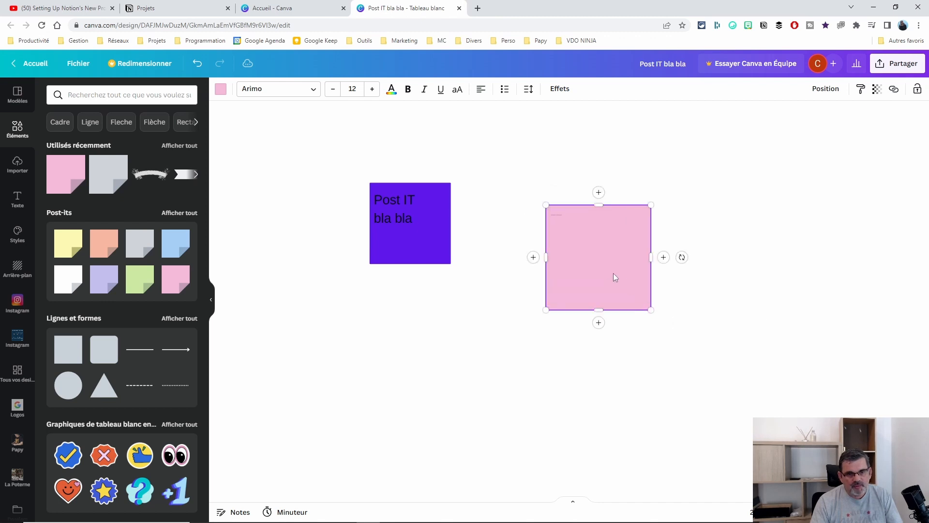
pyautogui.moveTo(595, 263); pyautogui.dragTo(572, 330)
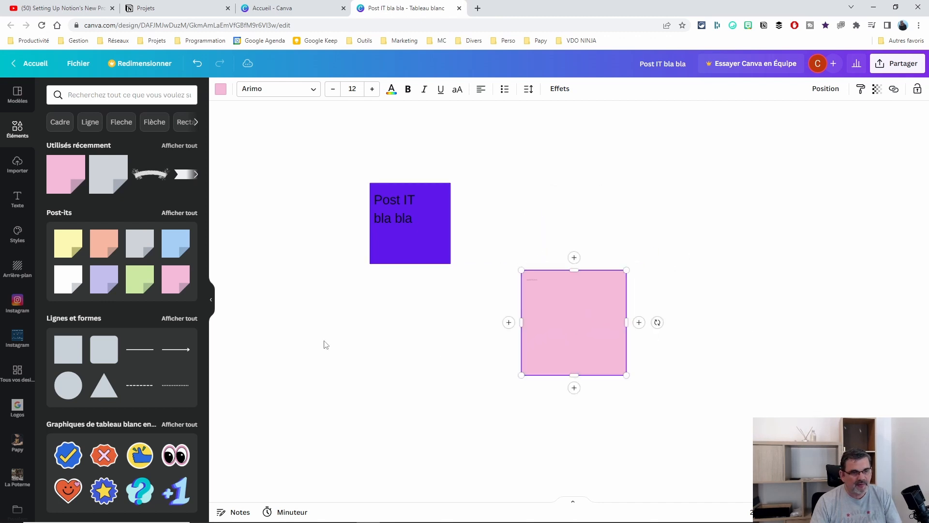
# - Connect the violet note's right edge to the pink note's top edge with a straight line and move the pink note slightly right
pyautogui.click(140, 350)
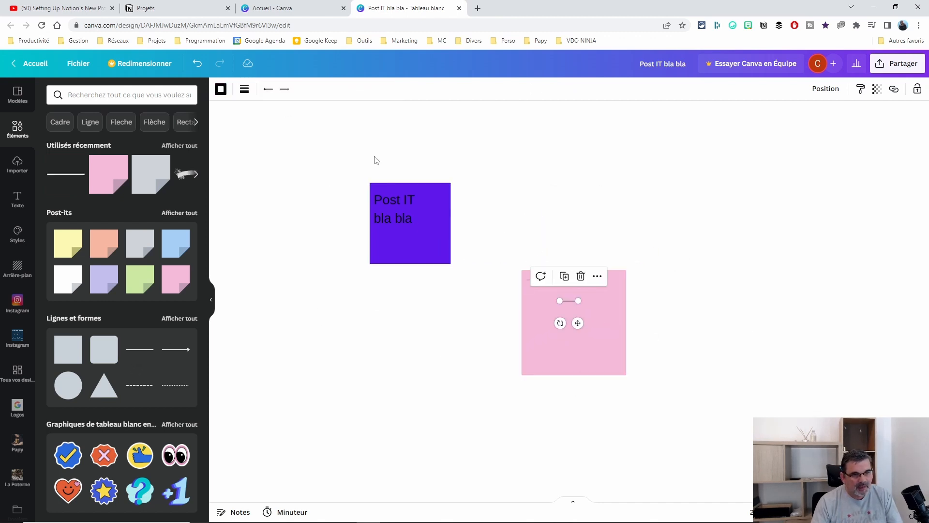
pyautogui.moveTo(560, 301); pyautogui.dragTo(451, 224)
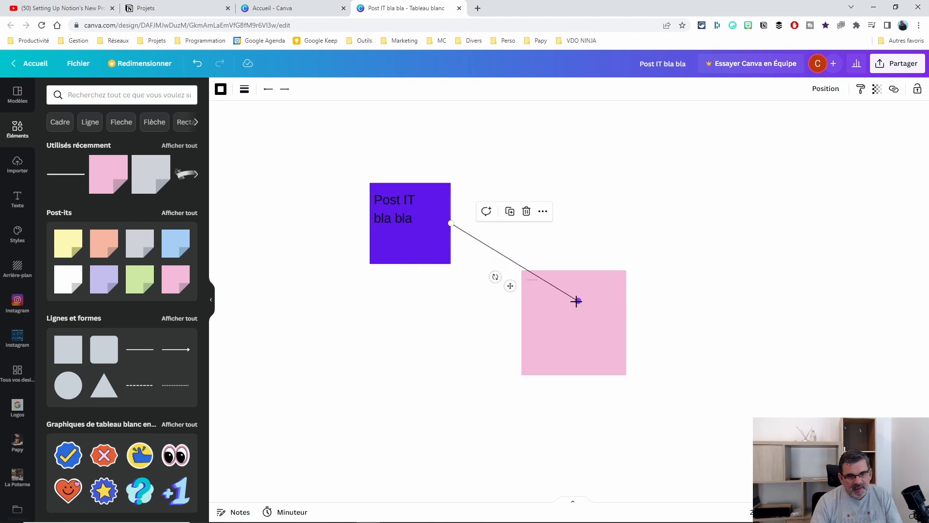
pyautogui.moveTo(577, 301); pyautogui.dragTo(575, 271)
pyautogui.moveTo(595, 339)
pyautogui.mouseDown()
pyautogui.moveTo(697, 242)
pyautogui.moveTo(658, 292)
pyautogui.moveTo(619, 247)
pyautogui.moveTo(618, 302)
pyautogui.moveTo(588, 334)
pyautogui.mouseUp()
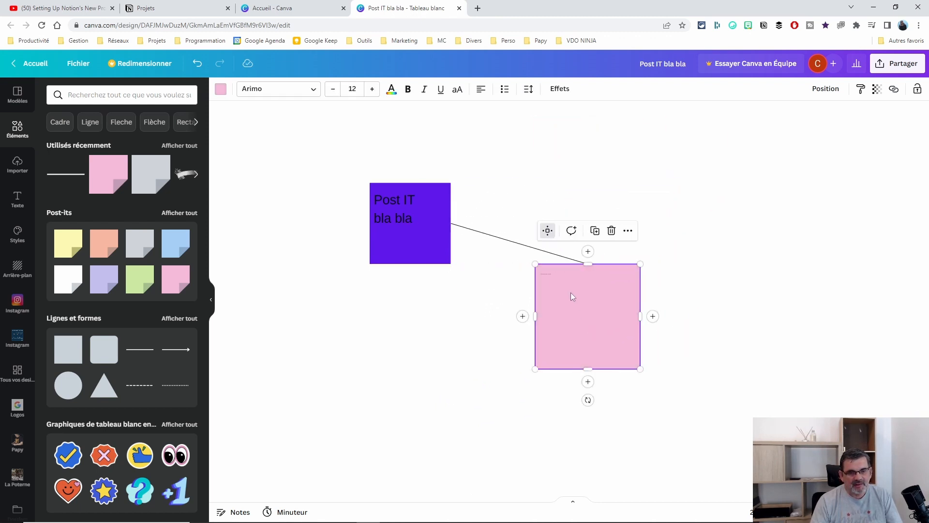
# - Write "post it 2" on the pink sticky note and set its font size to 120
pyautogui.click(544, 276)
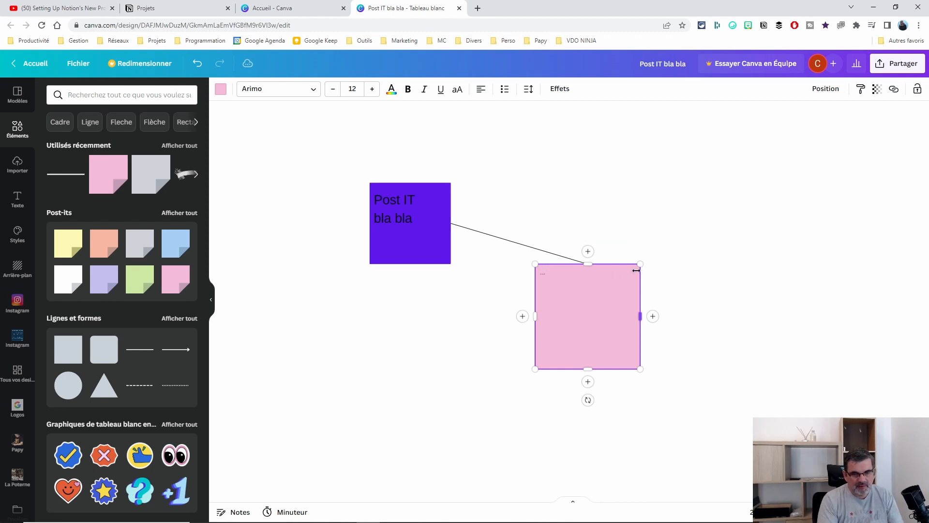
pyautogui.click(341, 89)
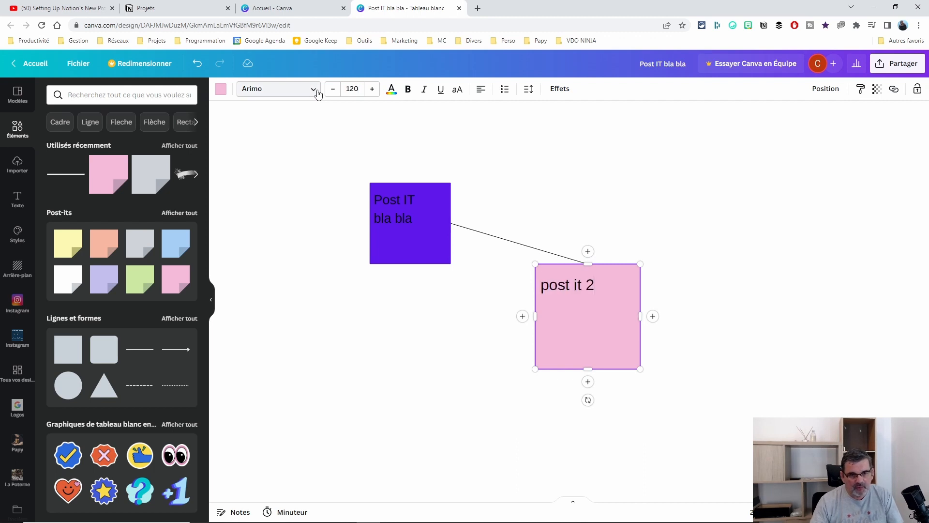
# - Shrink the pink sticky note and move both linked notes to new positions on the whiteboard
pyautogui.moveTo(640, 369); pyautogui.dragTo(614, 342)
pyautogui.moveTo(447, 250); pyautogui.dragTo(388, 210)
pyautogui.moveTo(582, 329); pyautogui.dragTo(485, 373)
# - Add the orange cross badge below the notes and an enlarged eyes graphic at the upper right of the whiteboard
pyautogui.scroll(-4, 109, 358)
pyautogui.click(103, 262)
pyautogui.click(116, 370)
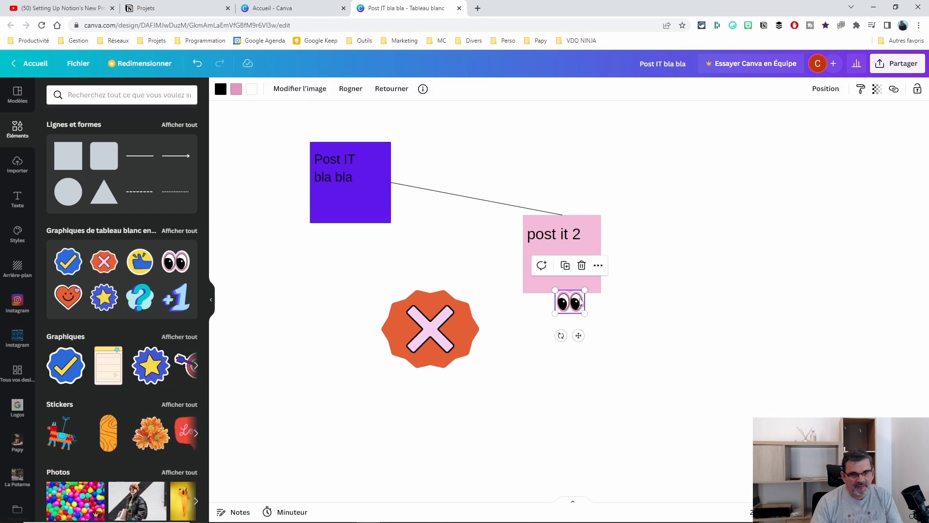
pyautogui.moveTo(568, 300); pyautogui.dragTo(769, 225)
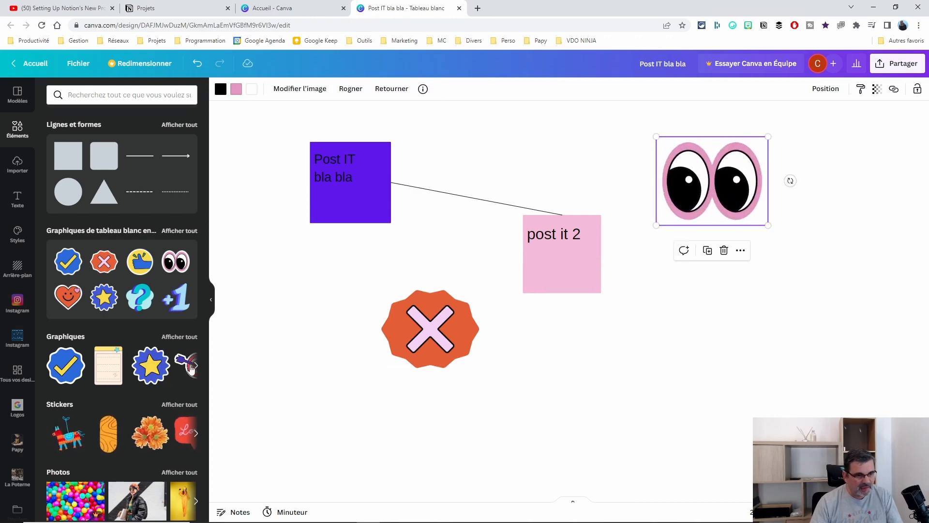
pyautogui.scroll(-6, 145, 320)
pyautogui.scroll(4, 144, 320)
pyautogui.scroll(5, 145, 320)
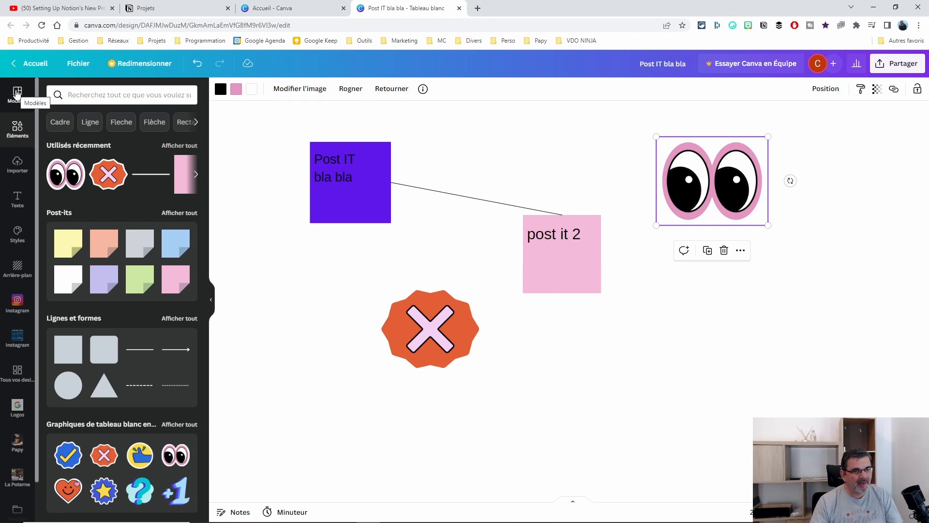
# - Select the sticky notes, connecting line and graphics on the whiteboard and delete them all
pyautogui.moveTo(249, 113); pyautogui.dragTo(767, 374)
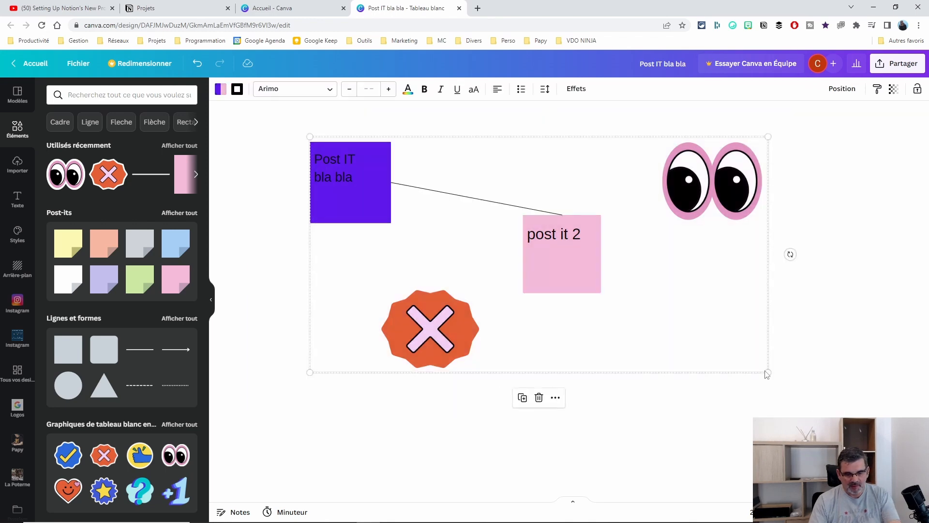
pyautogui.scroll(-6, 160, 288)
pyautogui.press('Delete')
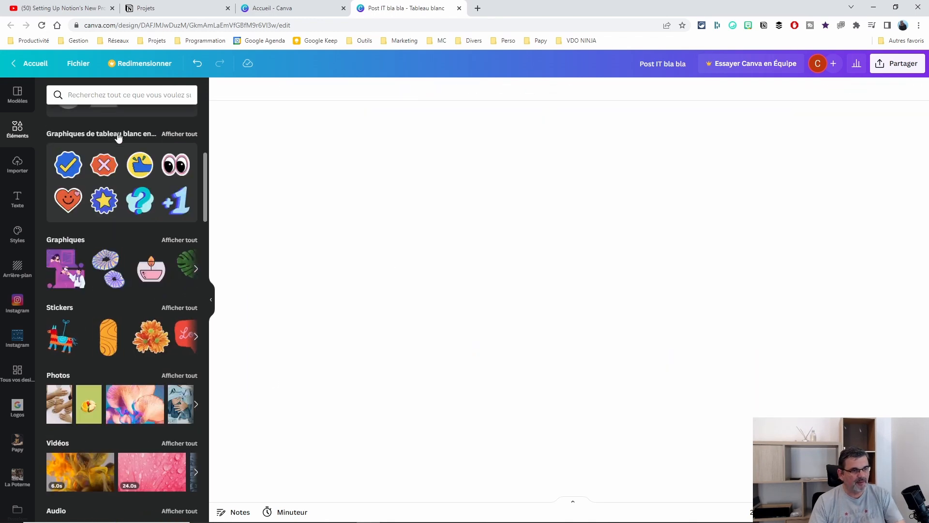
# - Insert the recently used Decision Tree template on the empty whiteboard
pyautogui.click(19, 95)
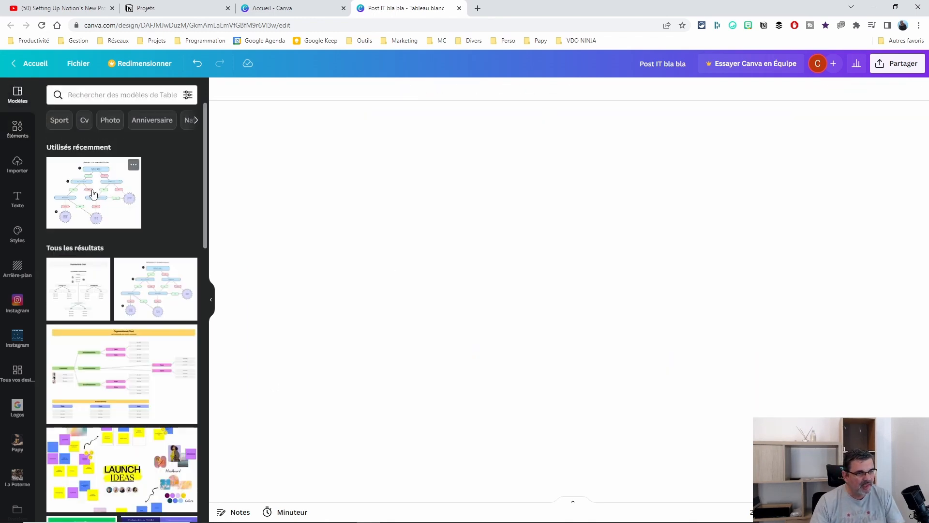
pyautogui.click(94, 194)
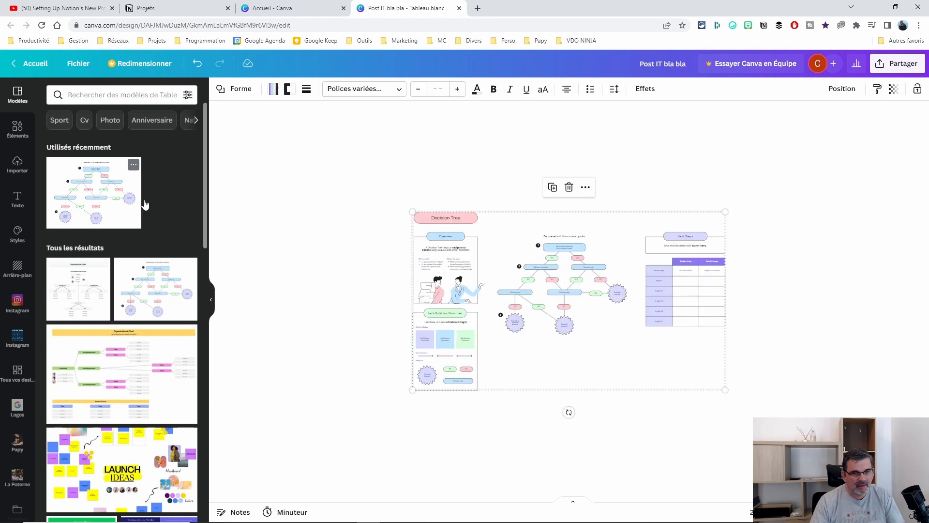
pyautogui.scroll(3, 811, 376)
pyautogui.scroll(-4, 808, 374)
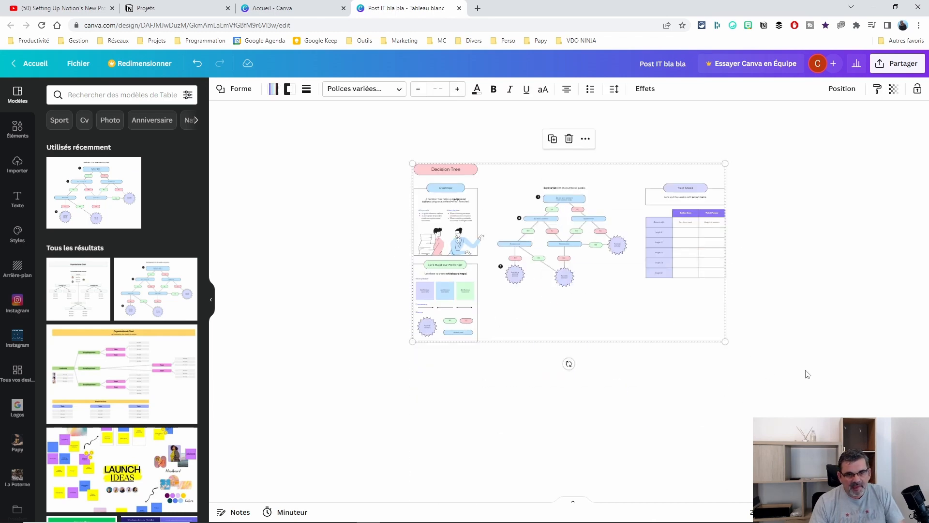
pyautogui.scroll(3, 808, 375)
pyautogui.moveTo(754, 219); pyautogui.dragTo(800, 276)
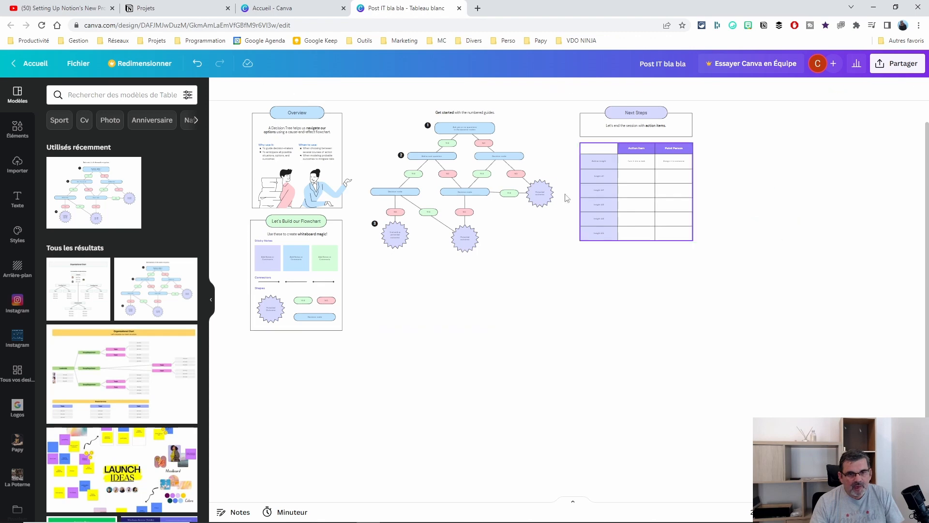
pyautogui.moveTo(522, 193); pyautogui.dragTo(612, 278)
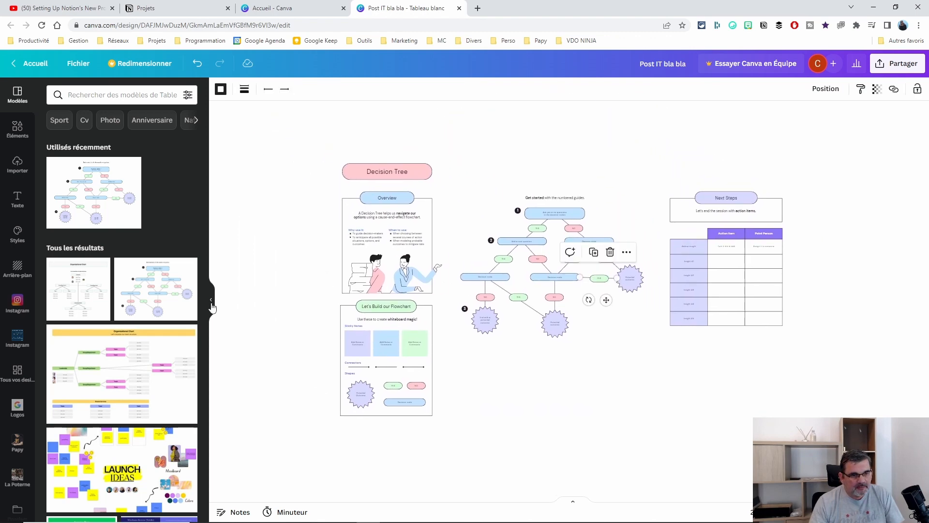
# - Hide the template library and examine the Decision Tree's overview illustration, flowchart nodes, connectors and Next Steps table up close
pyautogui.click(212, 305)
pyautogui.scroll(5, 584, 376)
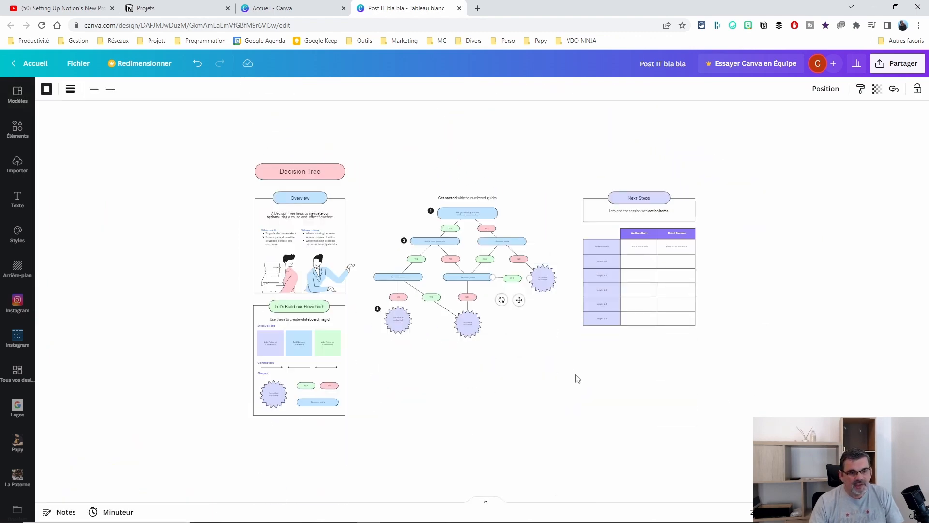
pyautogui.scroll(2, 553, 381)
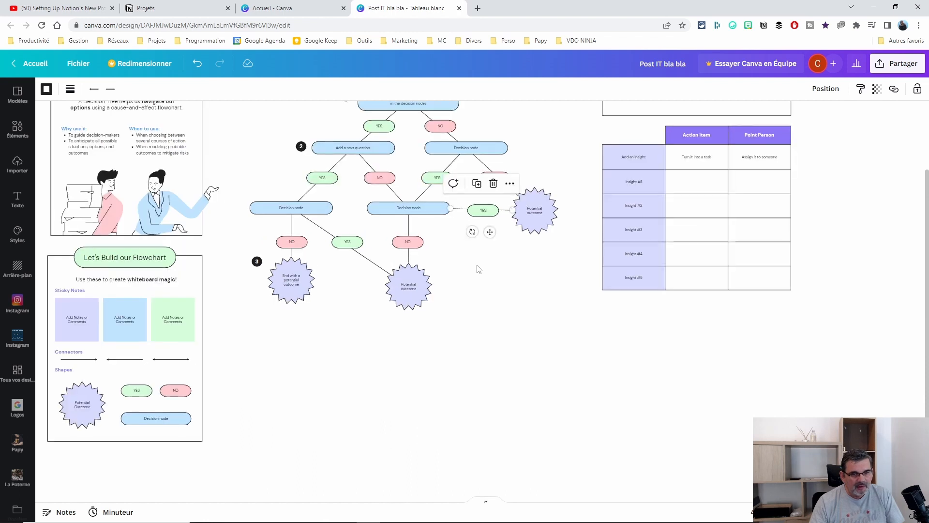
pyautogui.moveTo(478, 268); pyautogui.dragTo(544, 311)
pyautogui.click(229, 252)
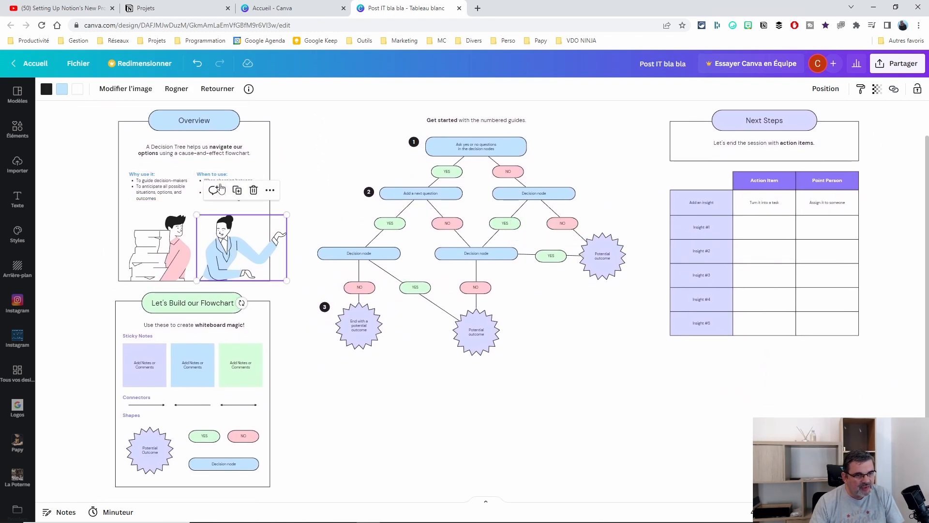
pyautogui.click(198, 138)
pyautogui.click(195, 120)
pyautogui.click(495, 156)
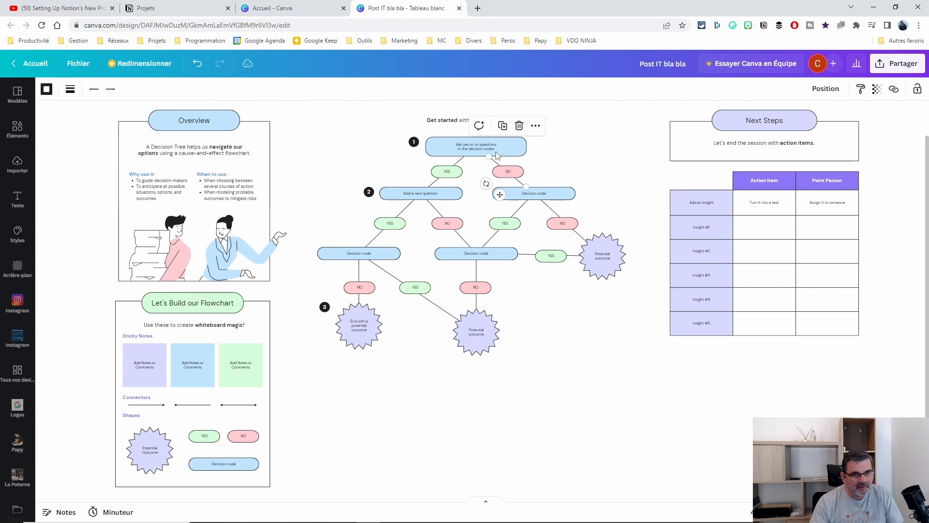
pyautogui.click(443, 197)
pyautogui.click(531, 195)
pyautogui.click(749, 249)
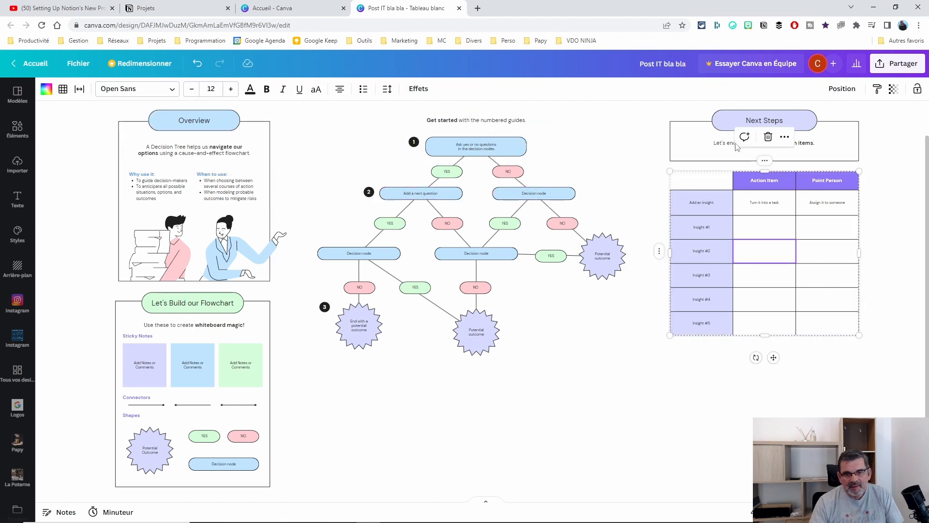
# - Add the punching bag graphic from the Isometric Vector Gym collection to the empty area below the decision flowchart
pyautogui.click(17, 130)
pyautogui.scroll(-10, 139, 242)
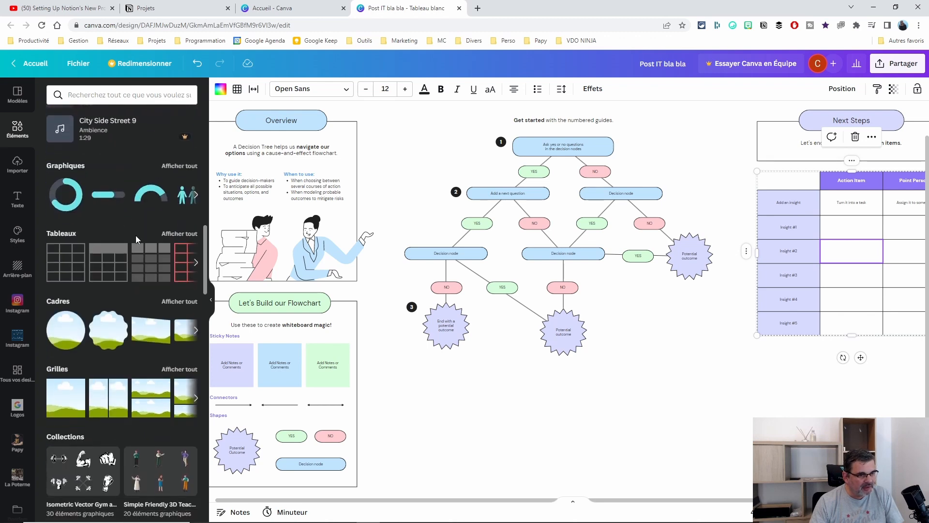
pyautogui.scroll(-6, 136, 235)
pyautogui.click(79, 196)
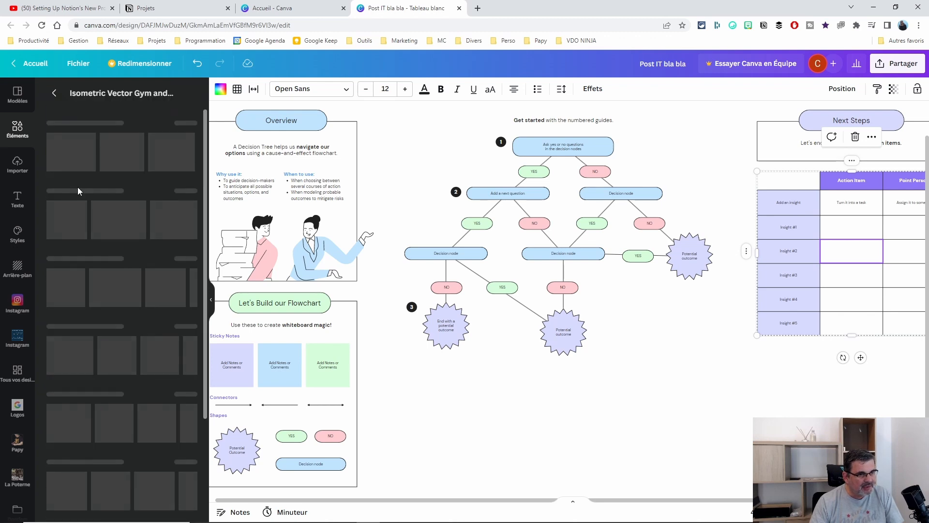
pyautogui.scroll(-2, 150, 235)
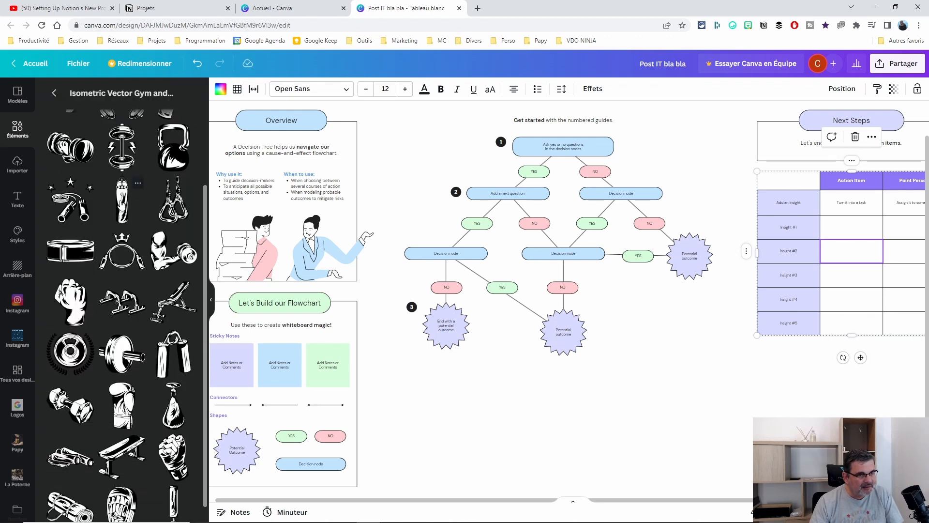
pyautogui.moveTo(121, 204); pyautogui.dragTo(675, 398)
pyautogui.scroll(-2, 137, 296)
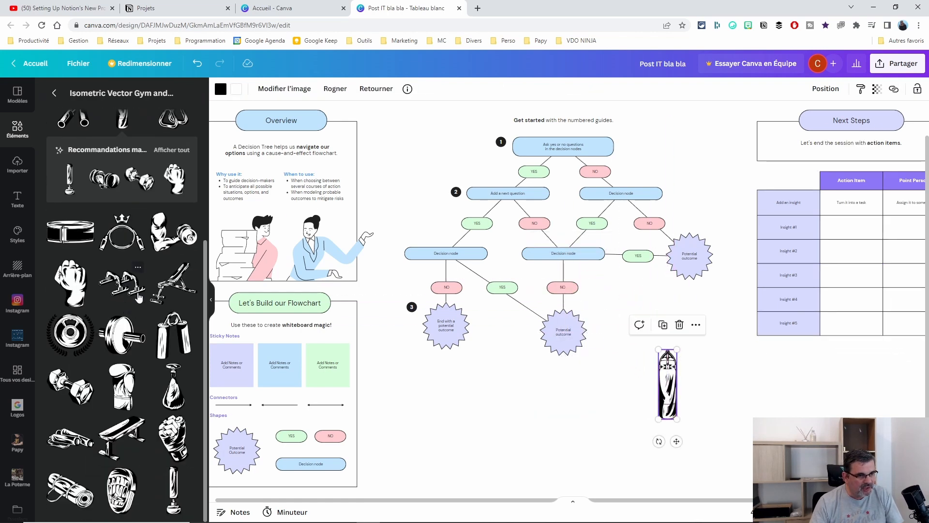
pyautogui.scroll(4, 139, 297)
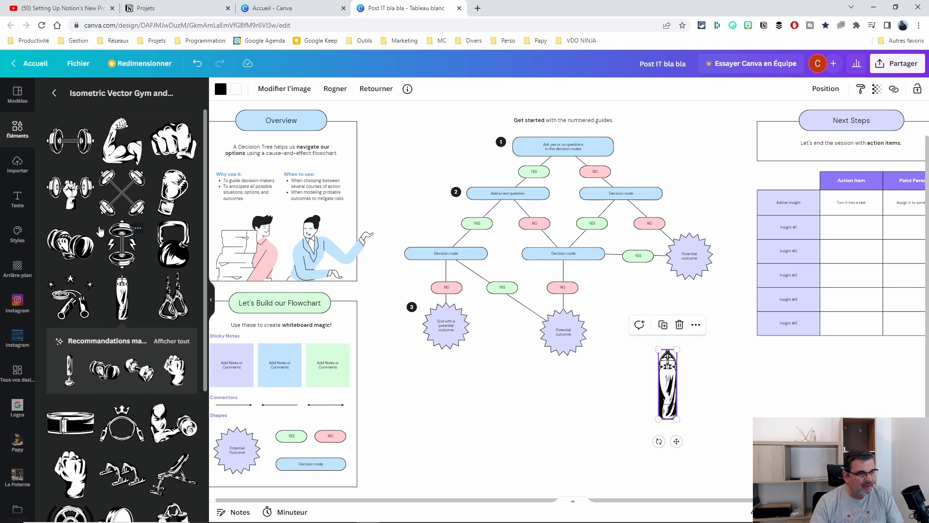